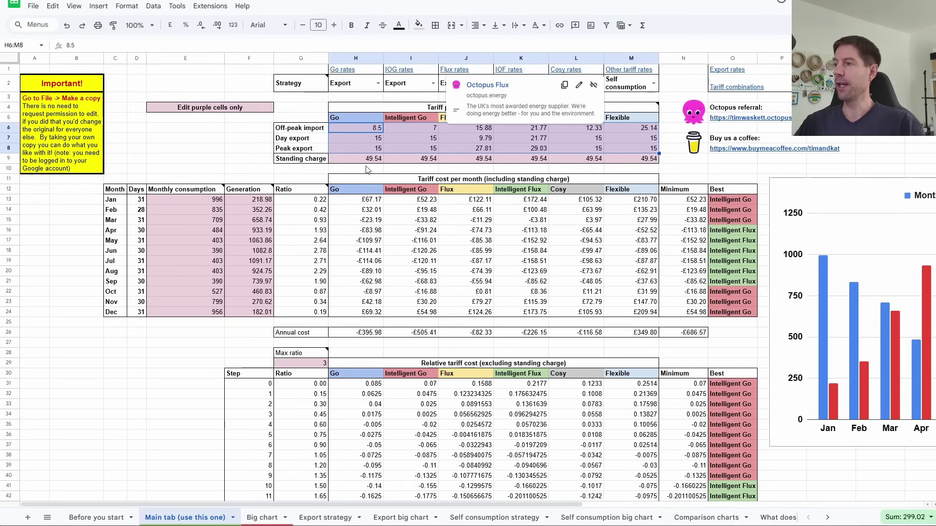
# - Examine the import and export prices listed for the Flexible, Go, Flux and Intelligent Flux tariffs
pyautogui.click(627, 138)
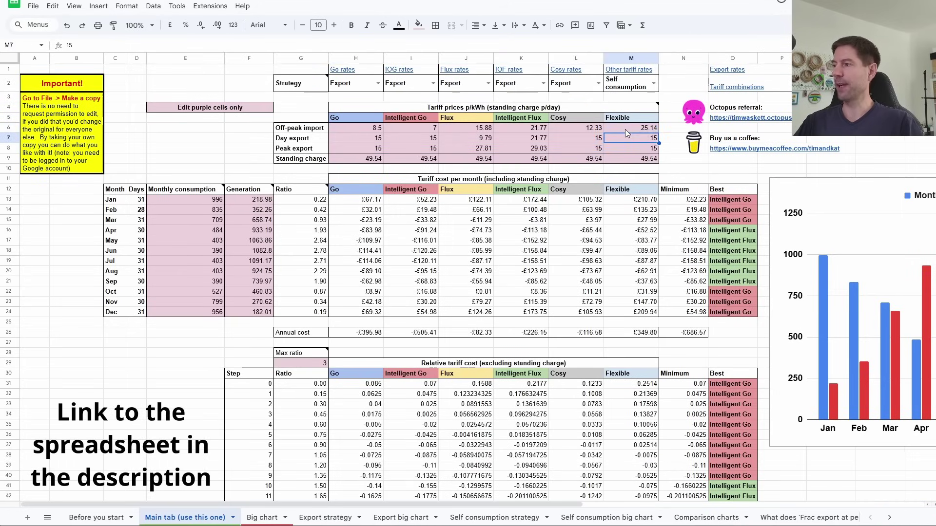
pyautogui.moveTo(625, 130); pyautogui.dragTo(630, 158)
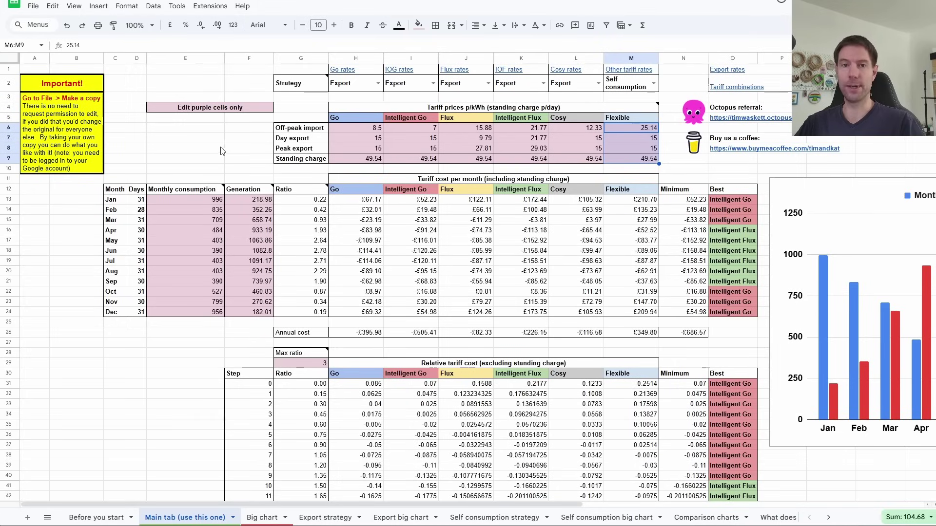
pyautogui.click(377, 132)
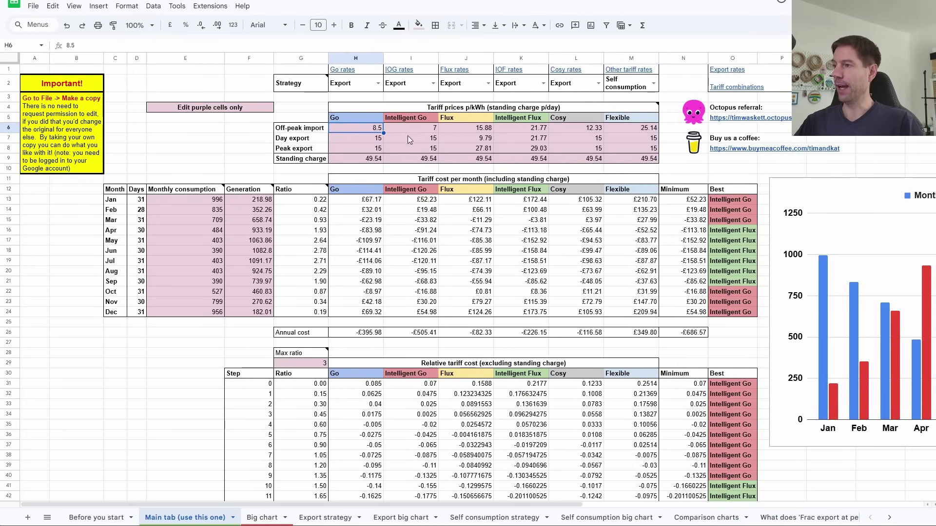
pyautogui.click(471, 130)
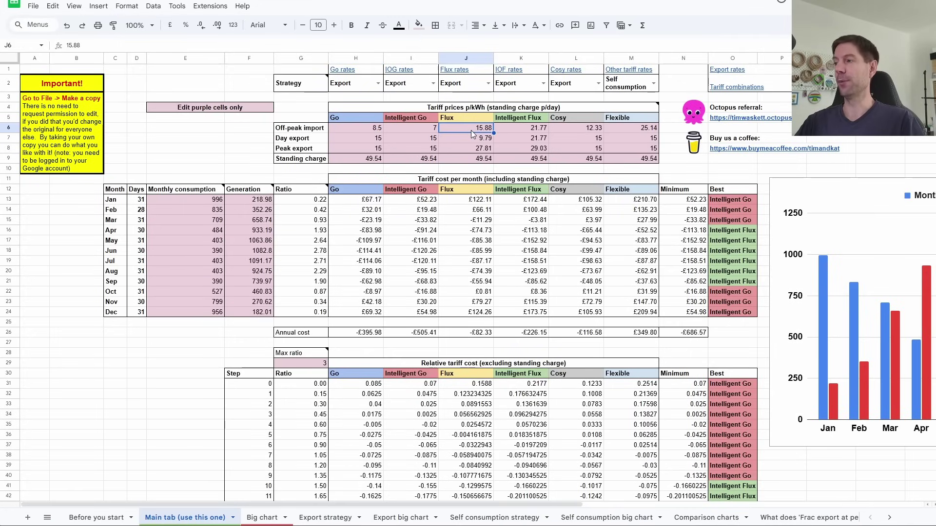
pyautogui.click(470, 139)
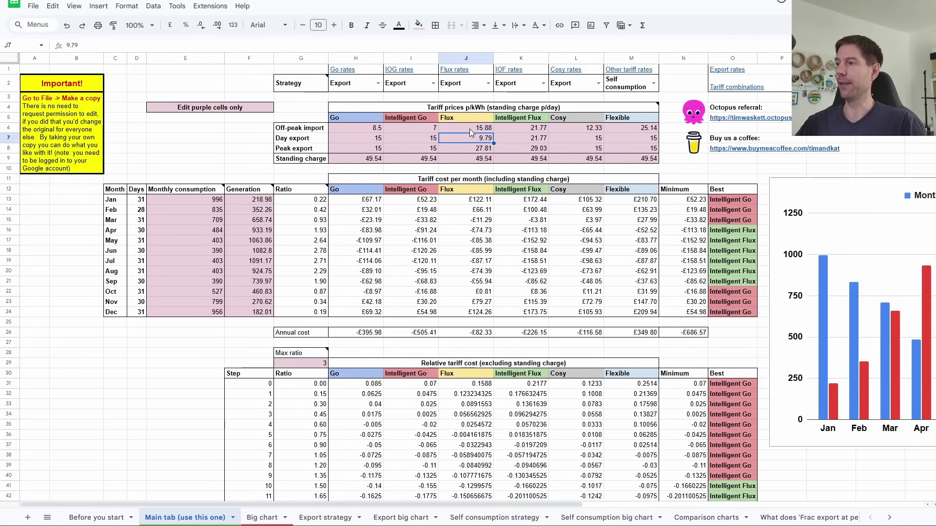
pyautogui.click(469, 129)
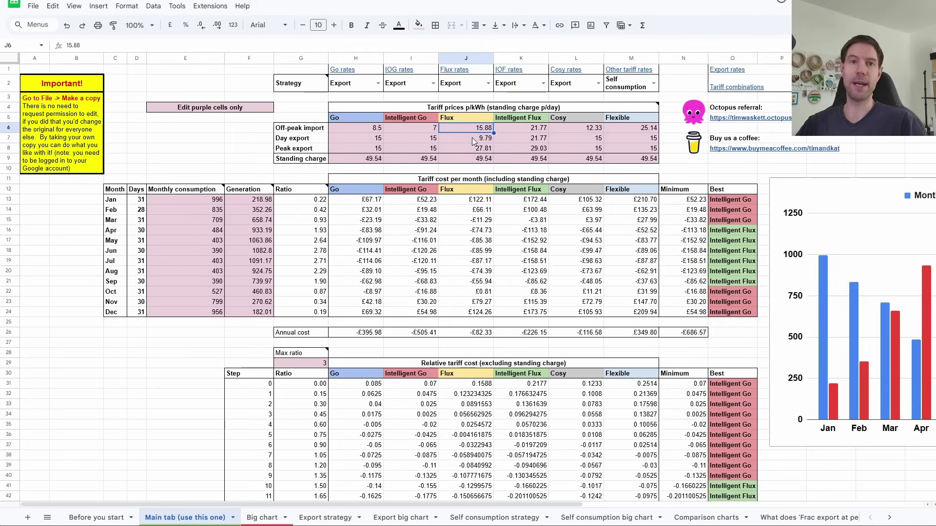
pyautogui.moveTo(524, 129); pyautogui.dragTo(521, 149)
pyautogui.moveTo(462, 130); pyautogui.dragTo(460, 149)
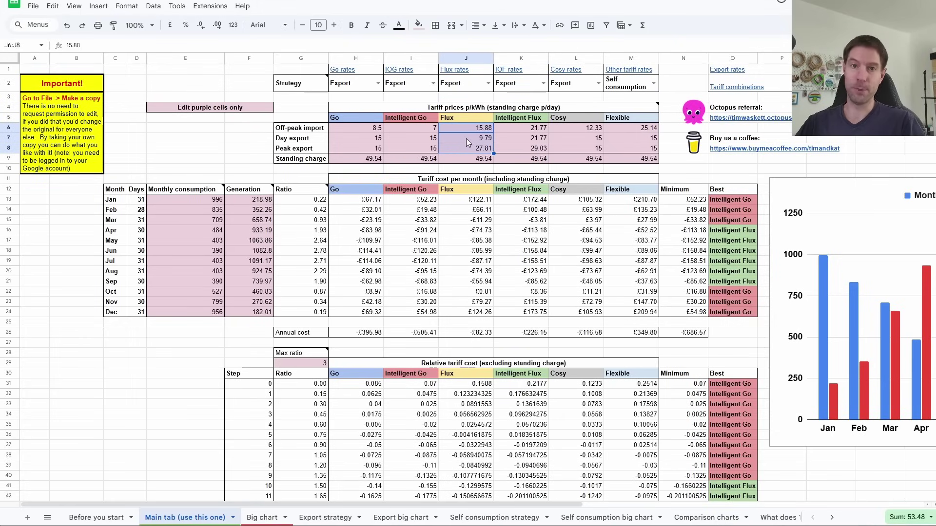
pyautogui.click(466, 139)
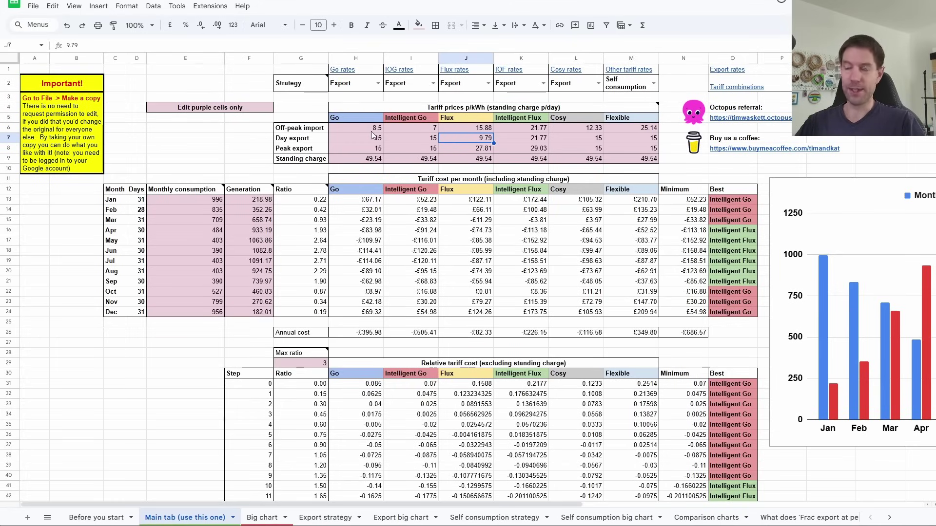
# - Review the off-peak import and export prices across all tariffs, and view the relative cost chart on the Big chart sheet
pyautogui.moveTo(370, 130); pyautogui.dragTo(587, 150)
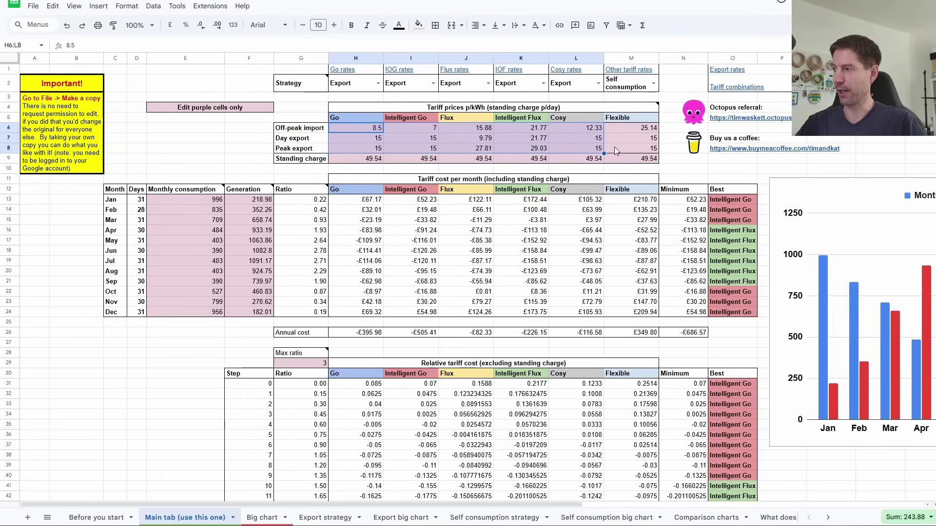
pyautogui.click(626, 128)
pyautogui.moveTo(626, 147); pyautogui.dragTo(622, 131)
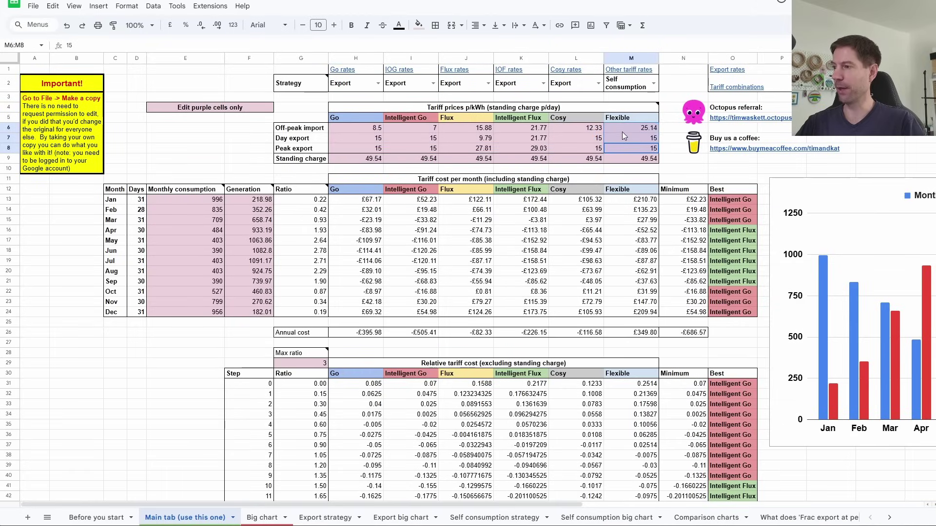
pyautogui.click(260, 518)
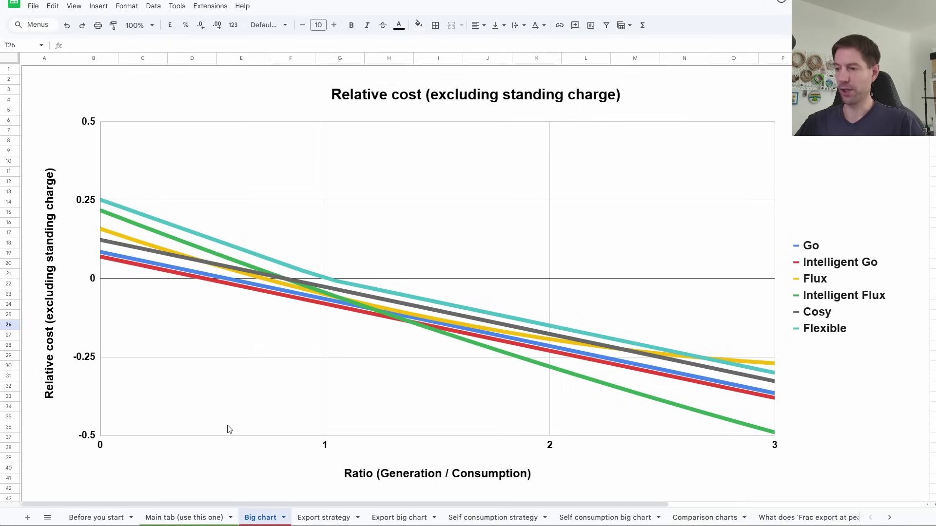
pyautogui.click(178, 520)
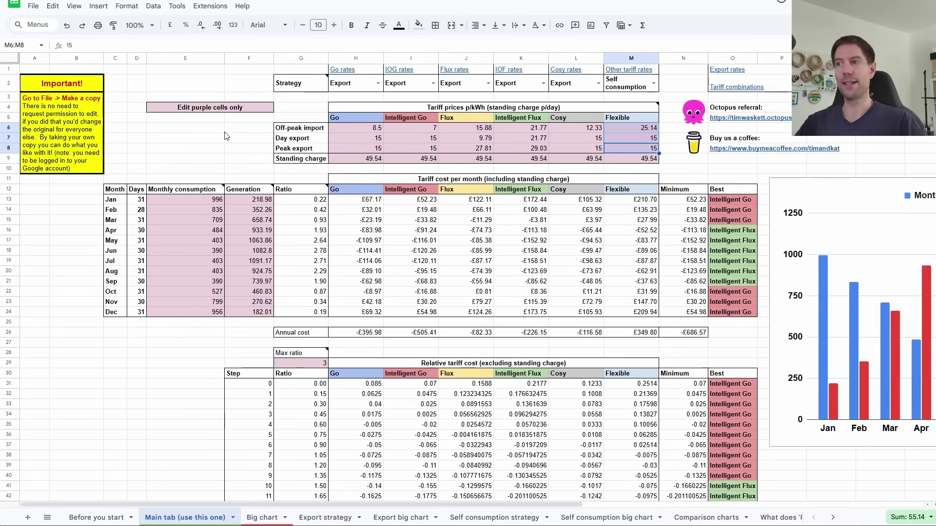
# - Set the strategy of the Go, Intelligent Go and Cosy tariffs to Ignore
pyautogui.click(378, 84)
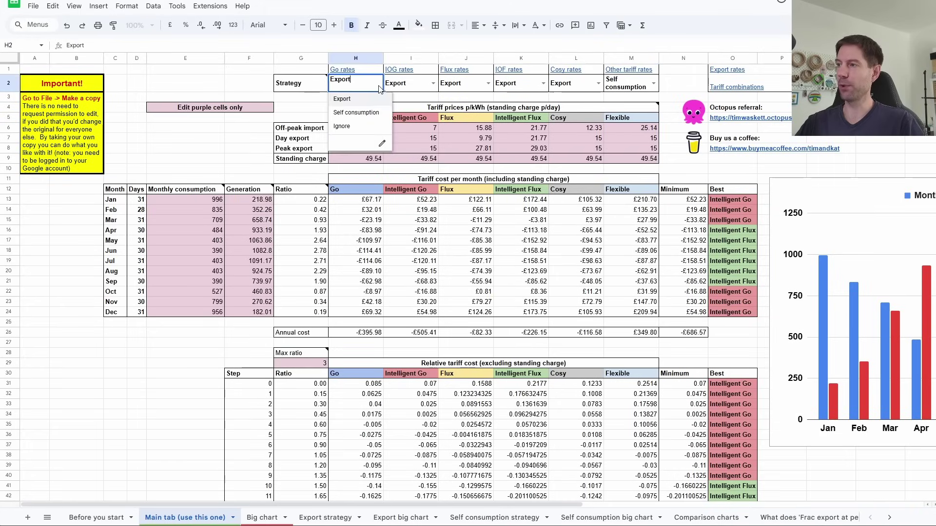
pyautogui.click(341, 127)
pyautogui.click(433, 84)
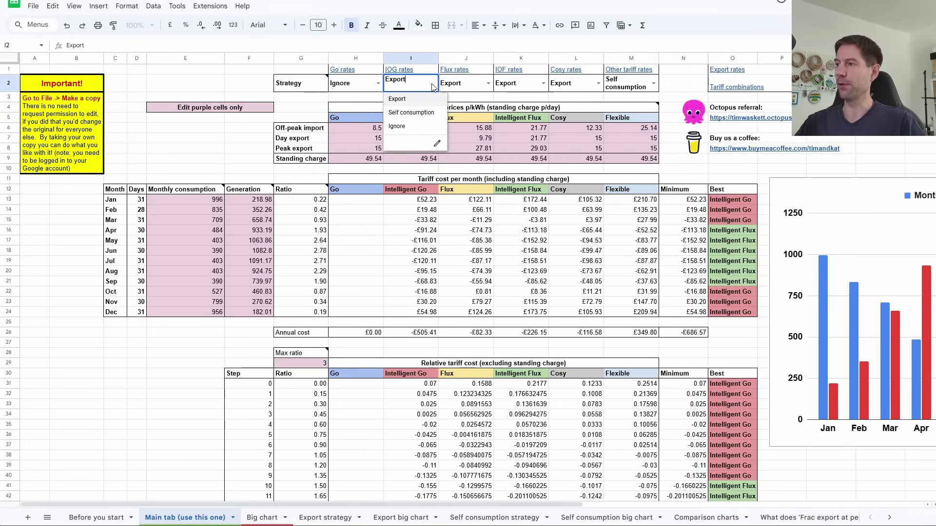
pyautogui.click(396, 128)
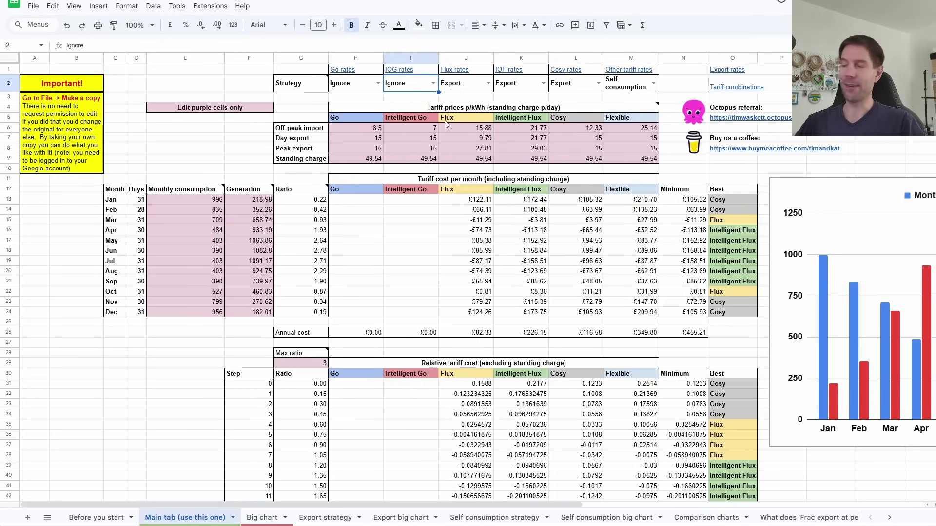
pyautogui.click(599, 85)
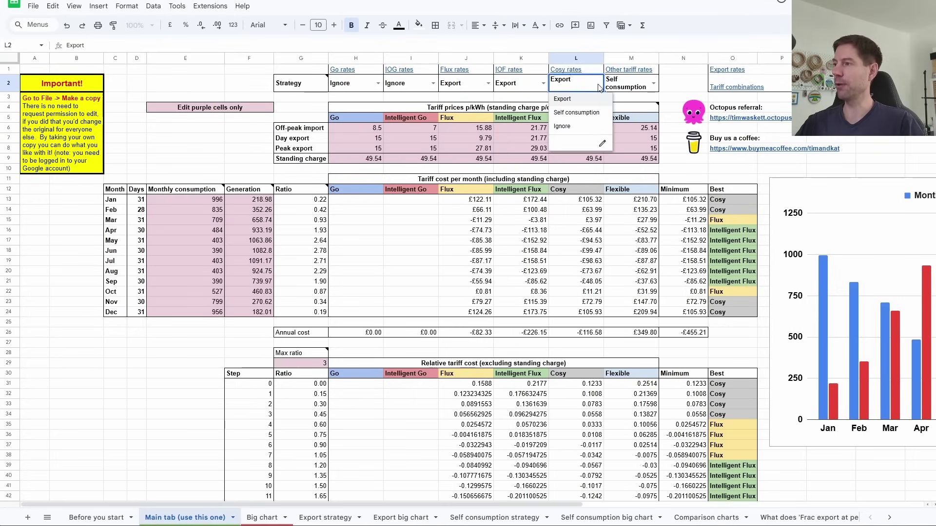
pyautogui.click(561, 127)
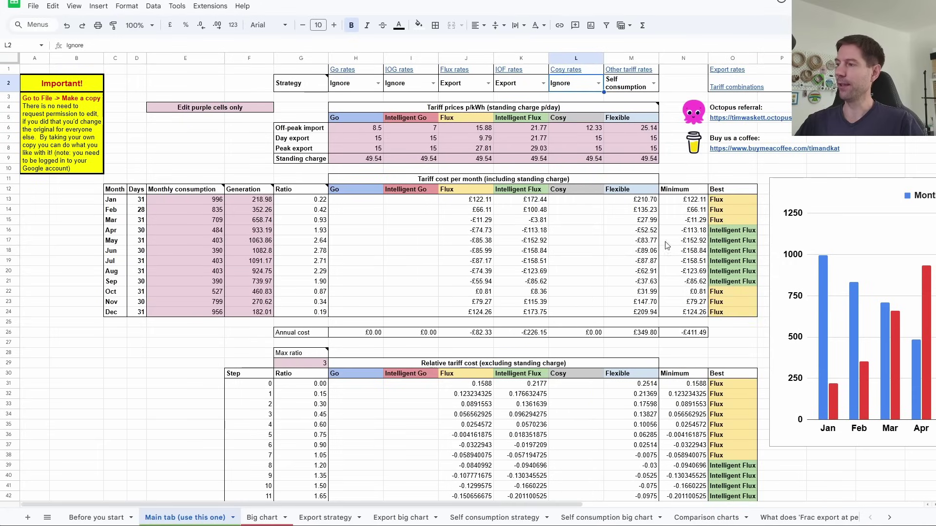
# - Compare the Flux, Intelligent Flux and Flexible cost lines on the Big chart sheet and return to the main sheet
pyautogui.click(261, 520)
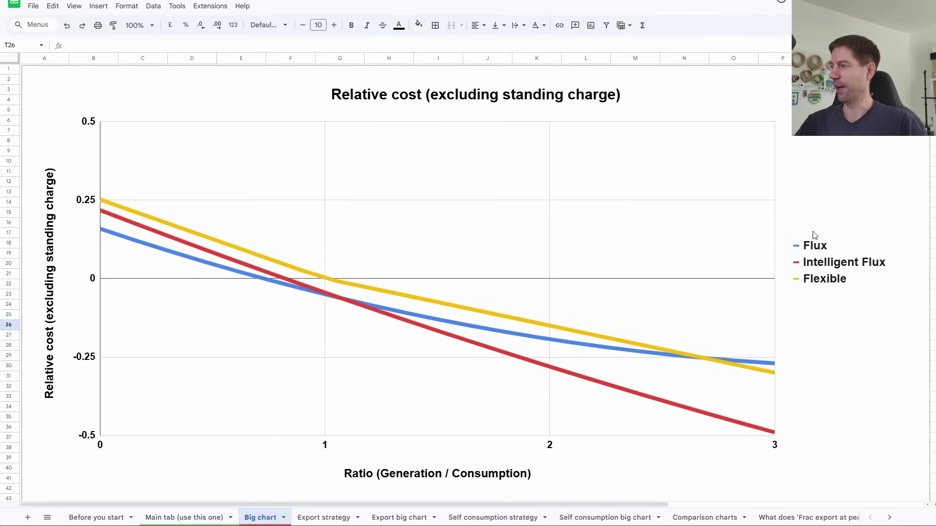
pyautogui.click(188, 518)
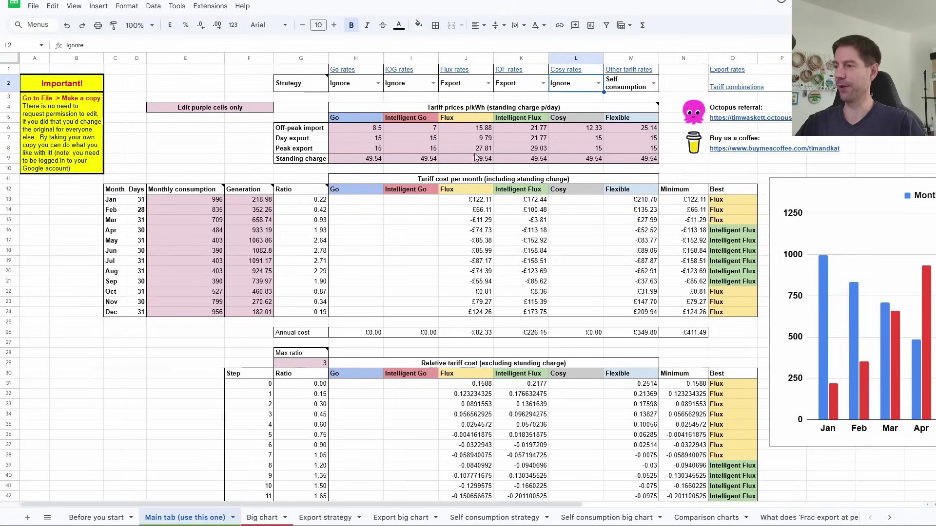
pyautogui.click(262, 517)
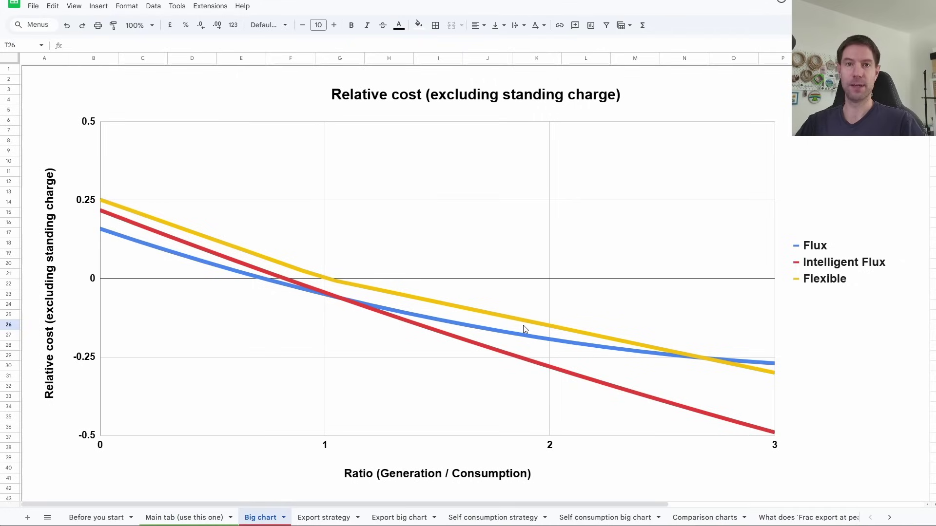
pyautogui.click(178, 519)
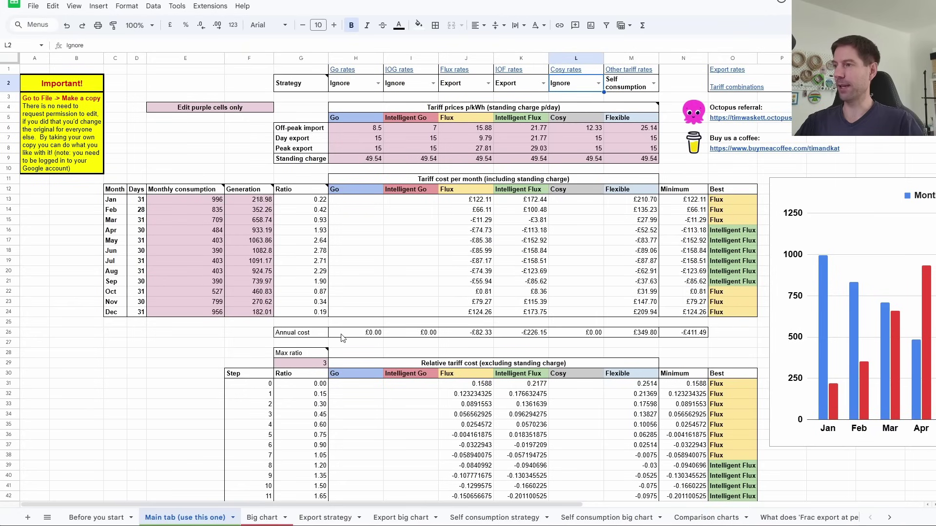
# - Set the strategy of the Cosy, Intelligent Go and Go tariffs back to Export
pyautogui.click(598, 84)
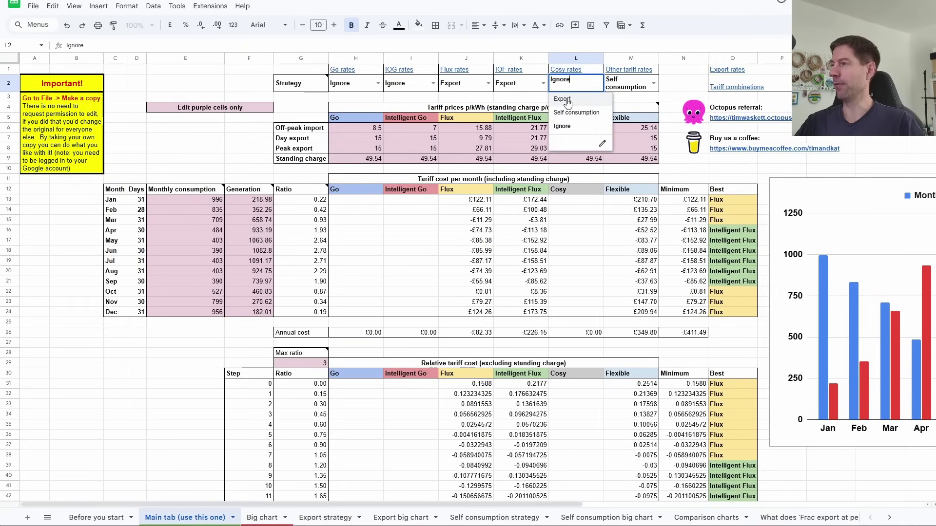
pyautogui.click(562, 99)
pyautogui.click(432, 84)
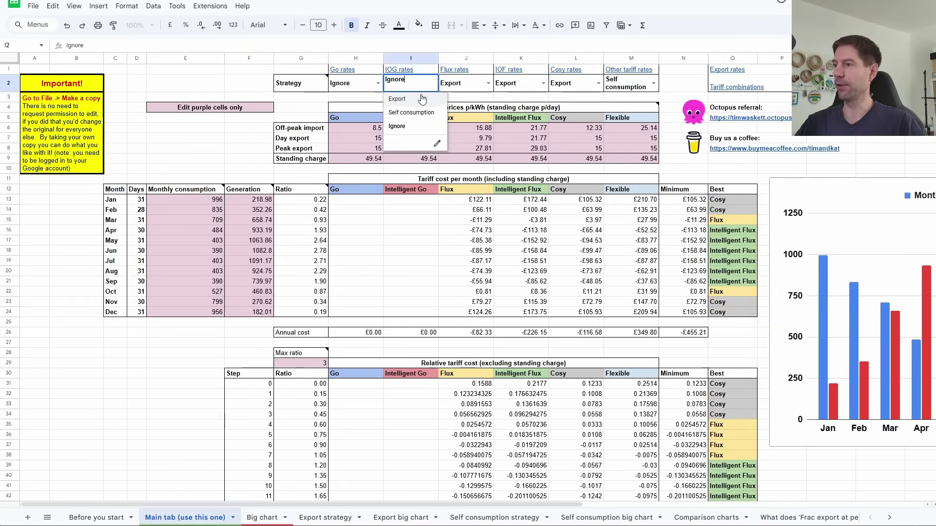
pyautogui.click(399, 99)
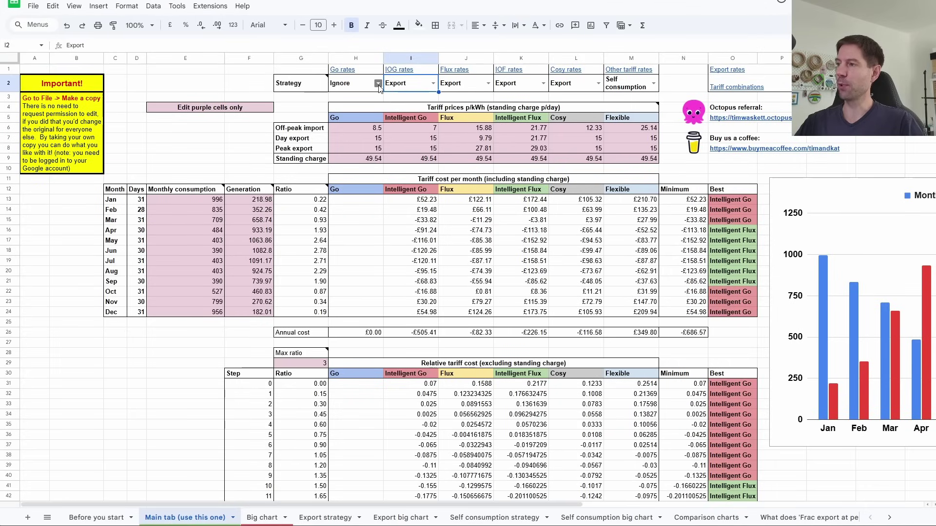
pyautogui.click(377, 84)
pyautogui.click(347, 100)
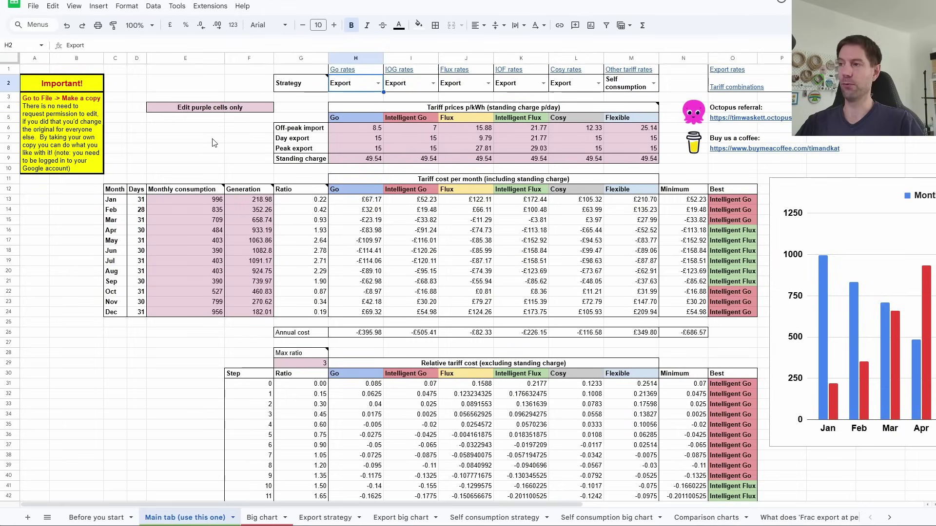
# - Try the Self consumption strategy for the Intelligent Go tariff, and restore it to Export
pyautogui.moveTo(476, 132); pyautogui.dragTo(473, 146)
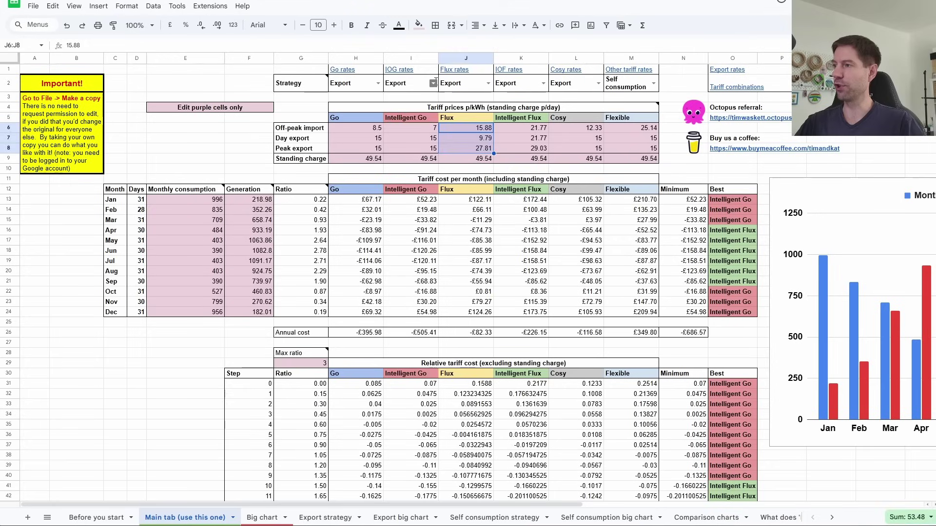
pyautogui.click(433, 82)
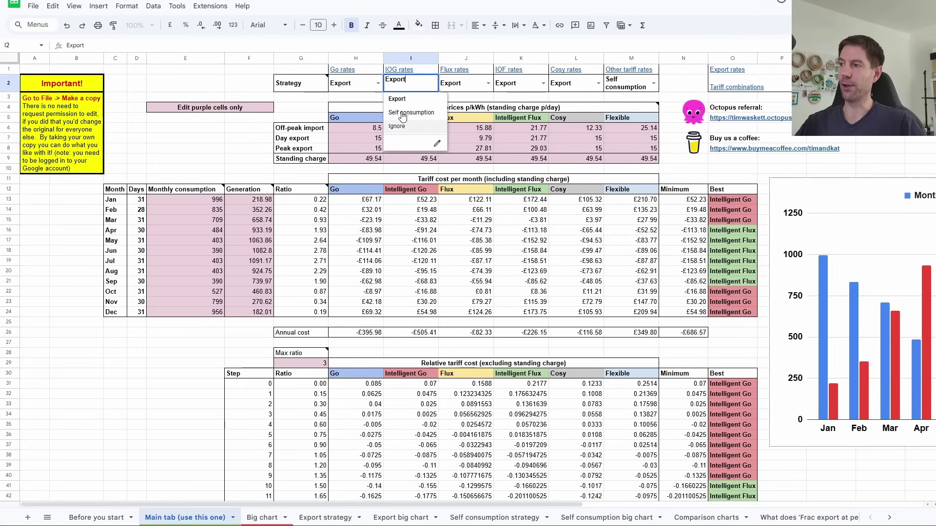
pyautogui.click(408, 116)
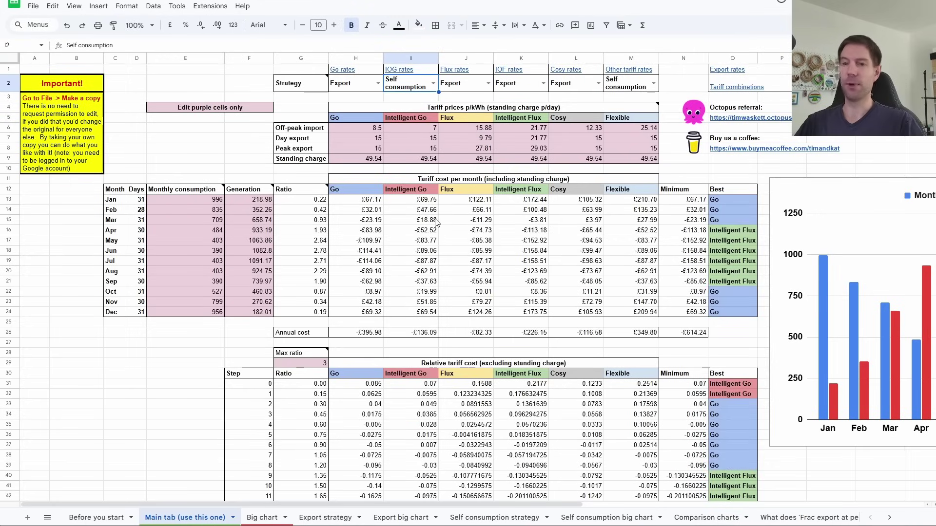
pyautogui.click(434, 83)
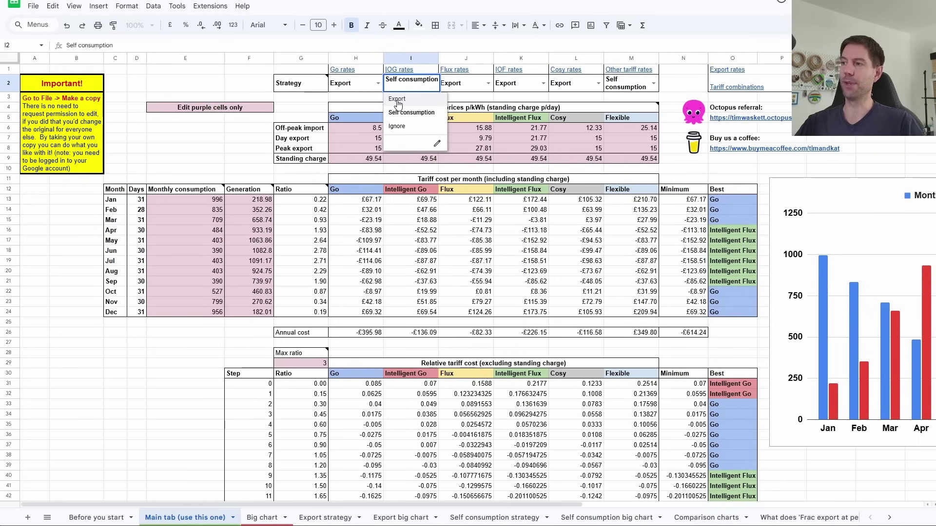
pyautogui.click(397, 100)
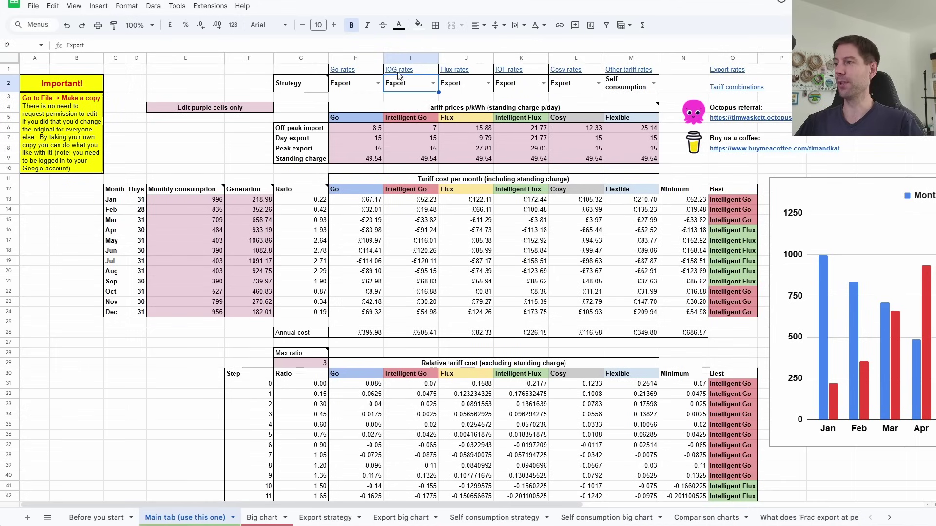
# - Check the Go rates link, the strategy options for the Flux tariff, and Flux's day and peak export prices
pyautogui.moveTo(344, 71)
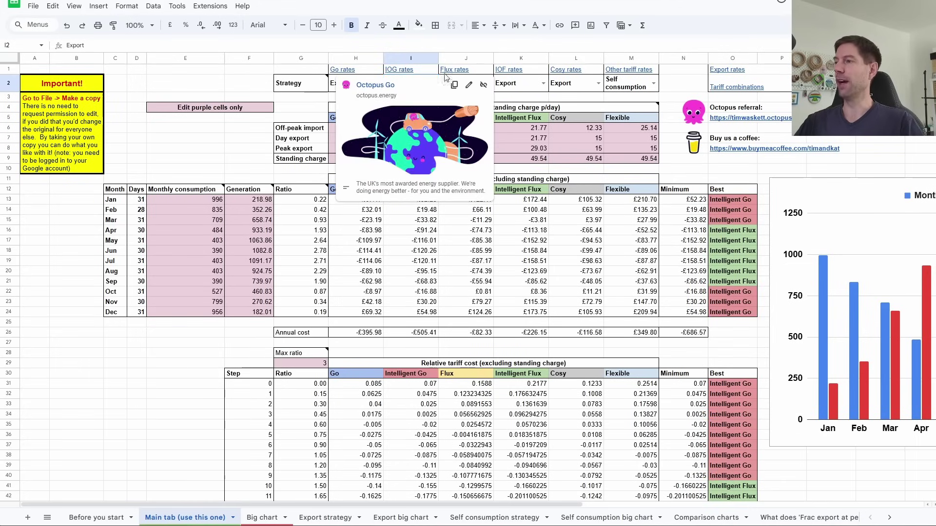
pyautogui.click(196, 140)
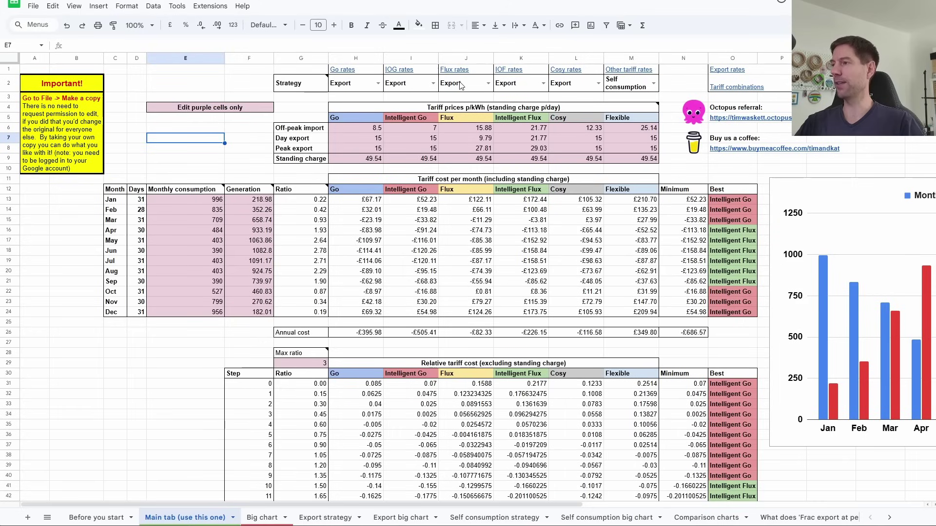
pyautogui.click(489, 84)
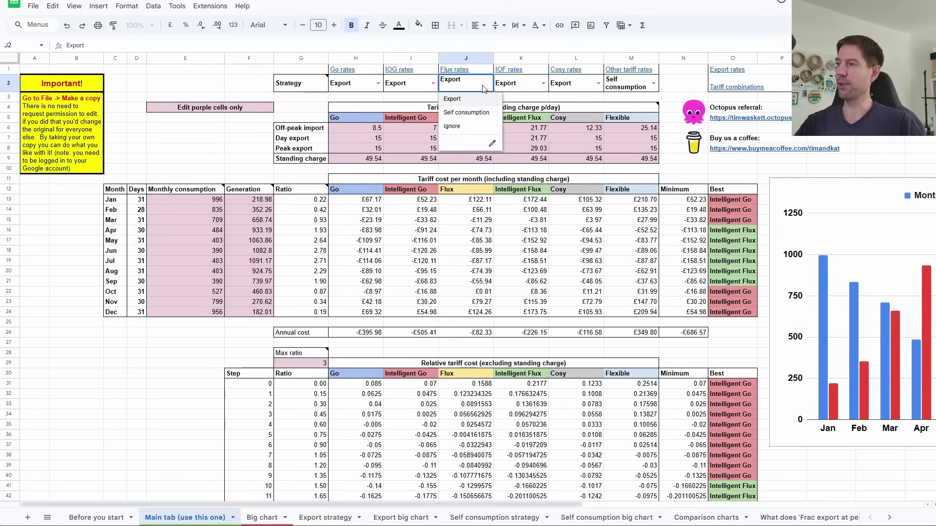
pyautogui.click(210, 151)
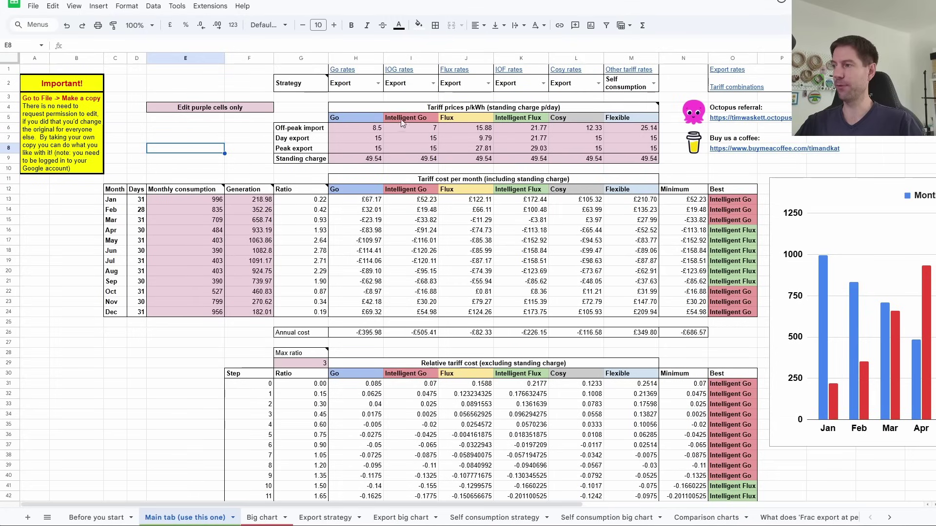
pyautogui.click(469, 139)
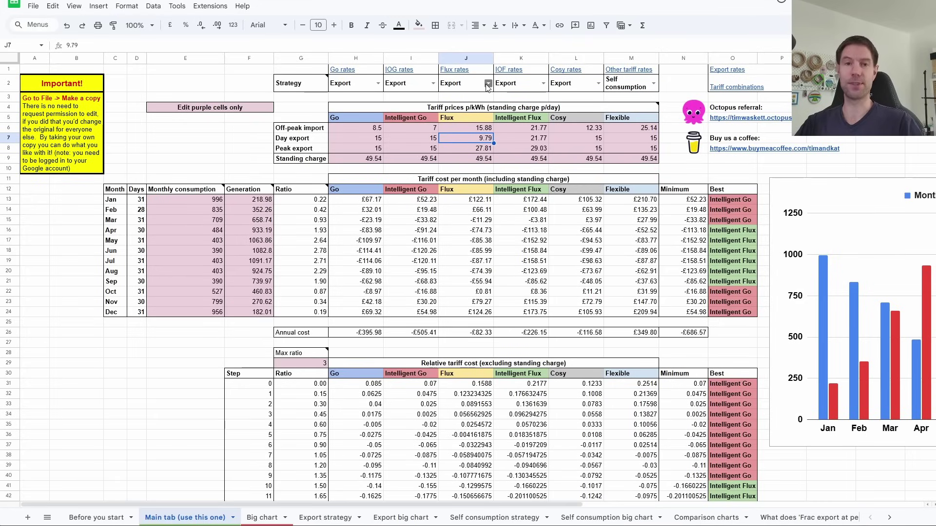
pyautogui.click(464, 150)
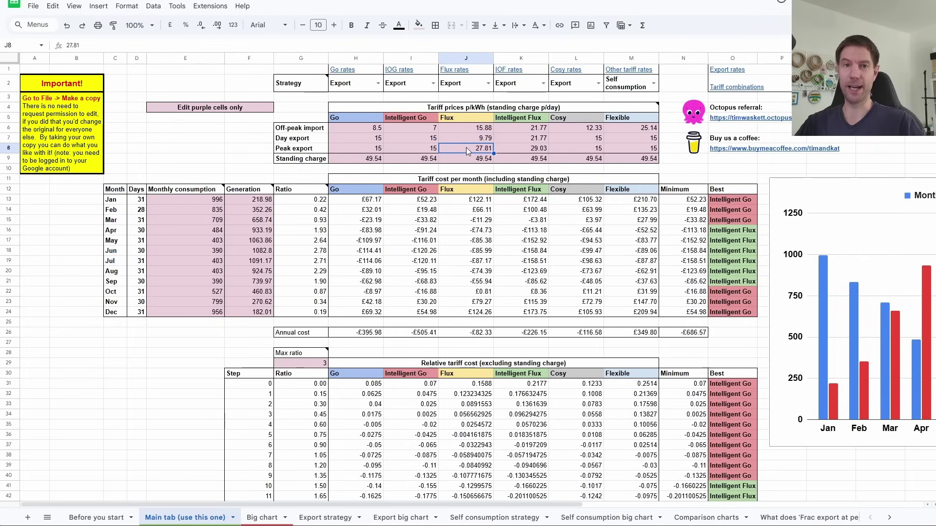